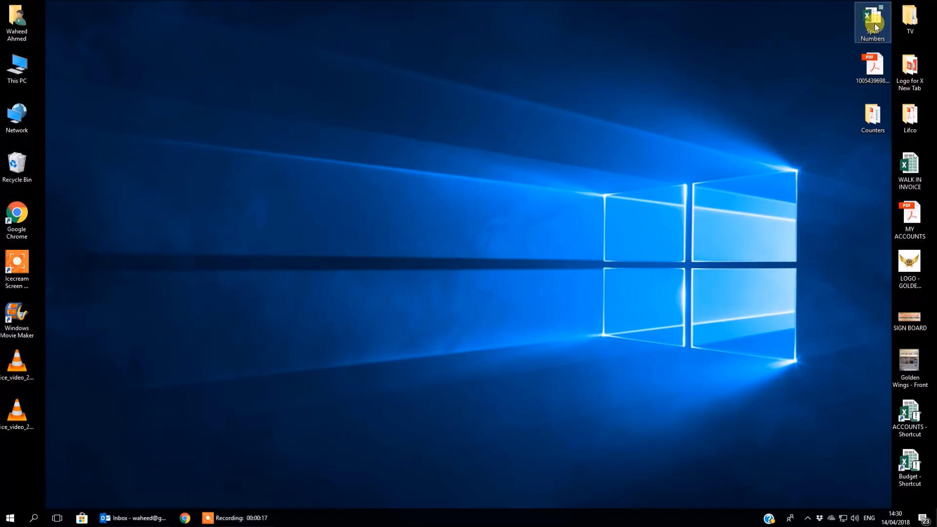
Move the Spell Numbers add-in file to an open area of the desktop and copy it.
drag(874, 24, 373, 100)
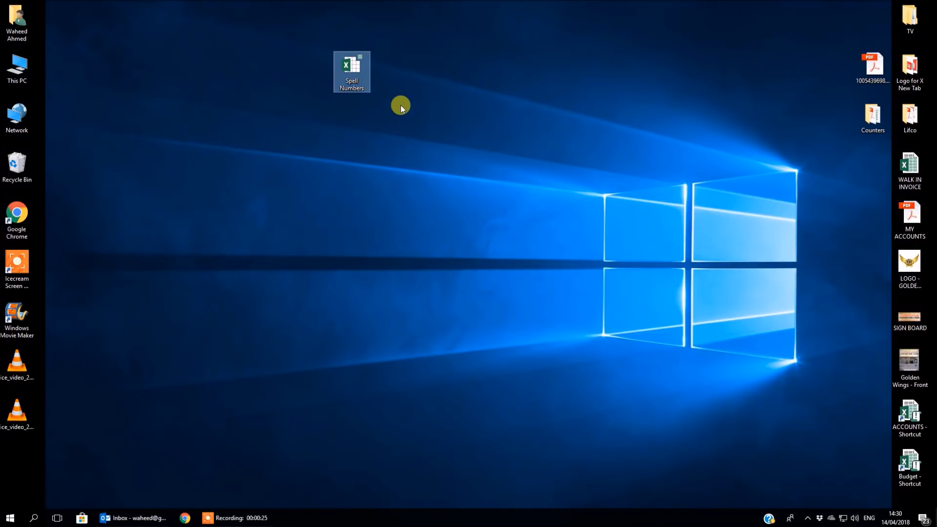
right_click(348, 78)
click(369, 190)
Start Excel and create a blank workbook with cell L3 selected.
click(9, 517)
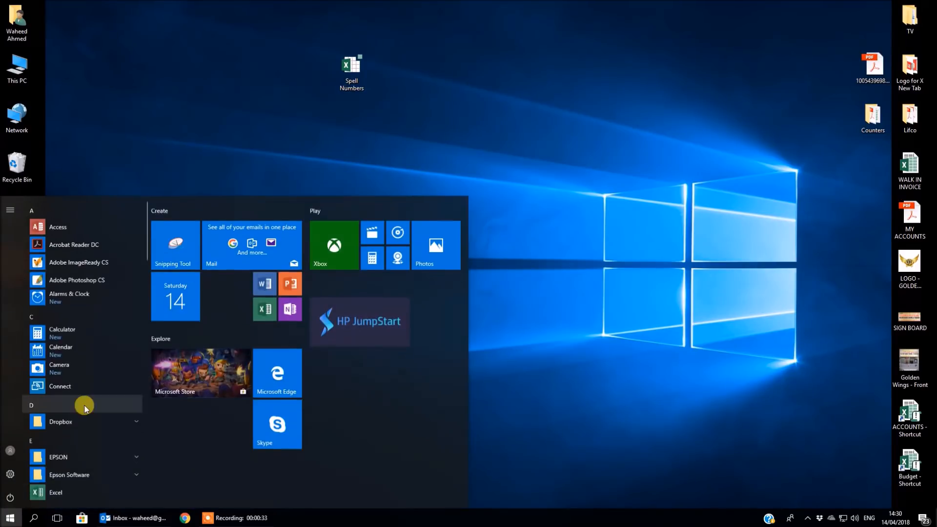
click(262, 309)
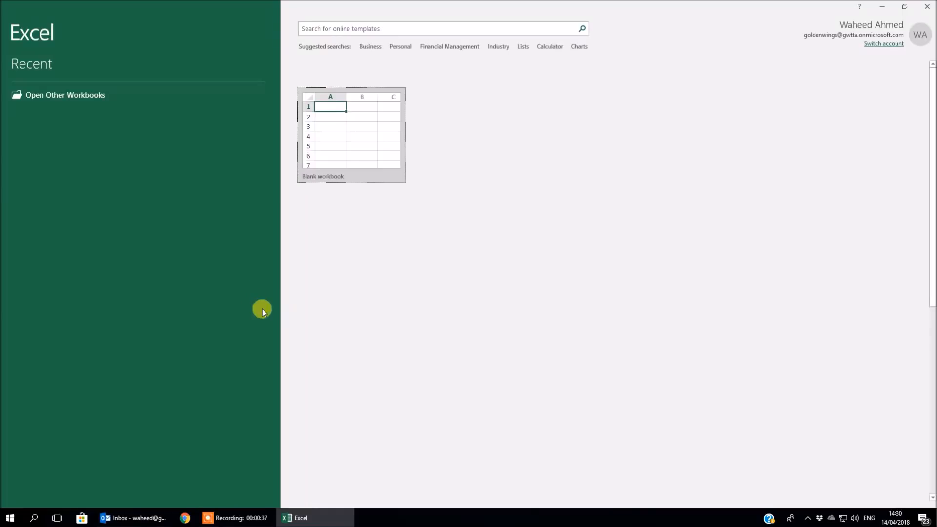
click(359, 132)
click(361, 132)
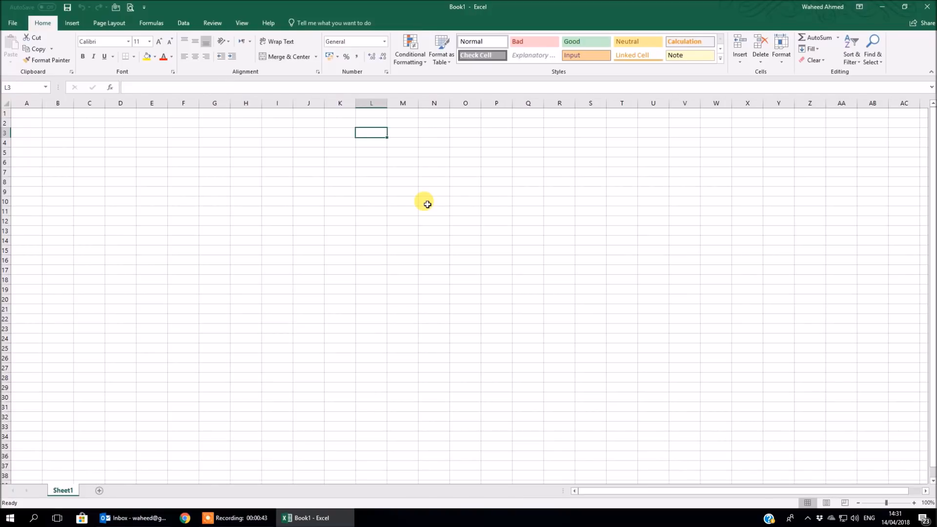
Paste the copied Spell Numbers file into the default AddIns folder for the Excel Add-in save type, without saving the workbook.
key(F12)
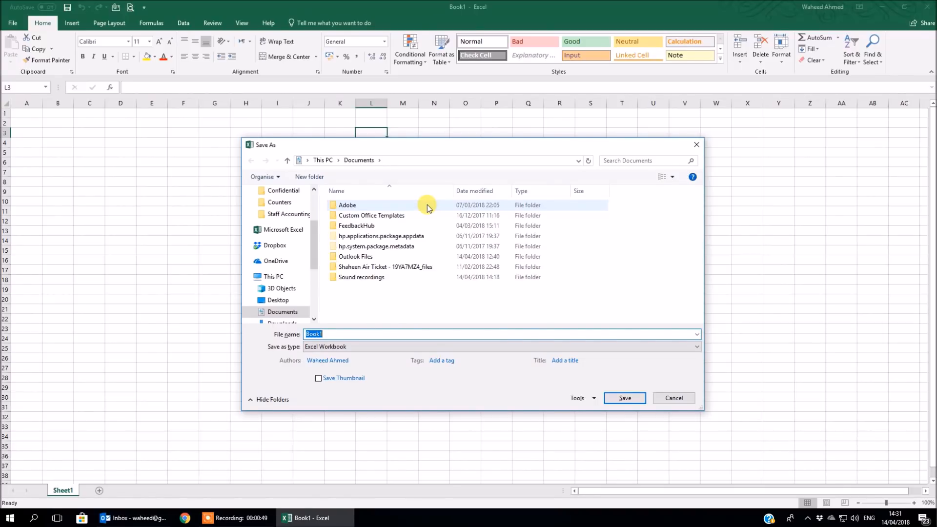
click(368, 350)
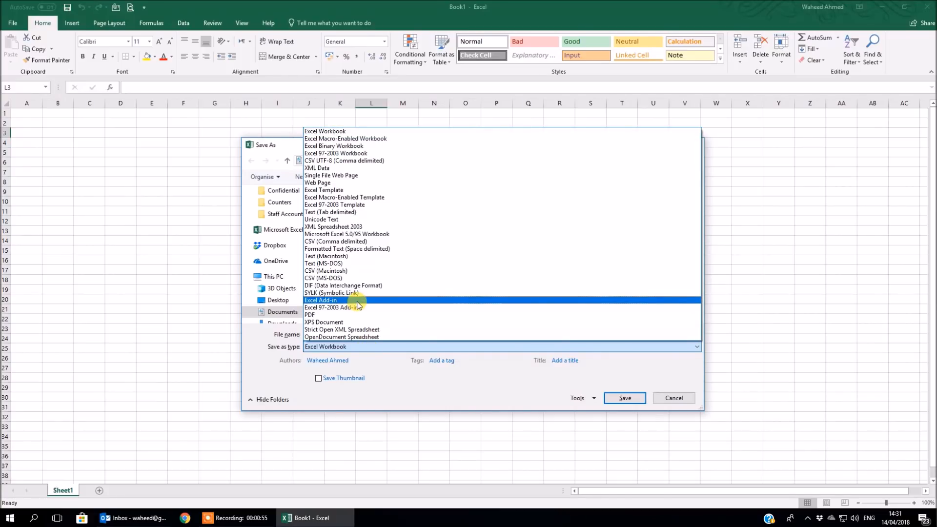
click(358, 302)
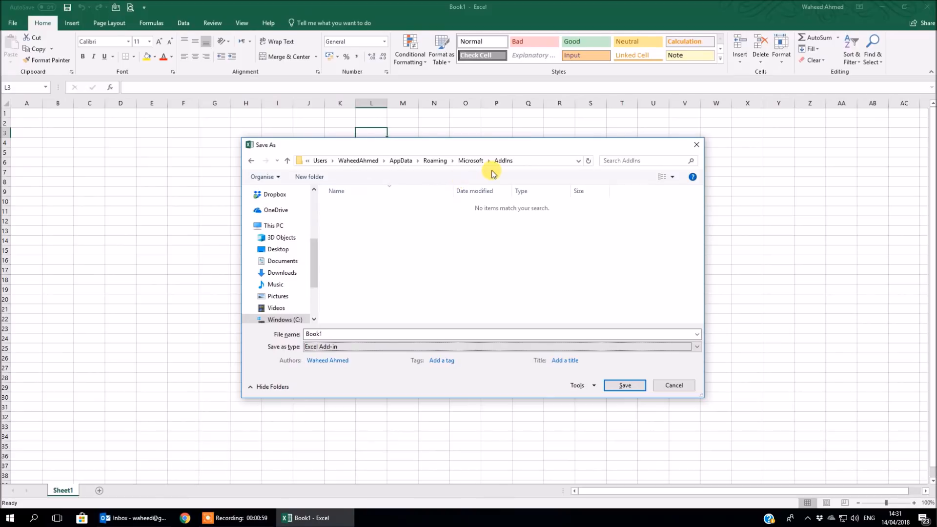
right_click(420, 240)
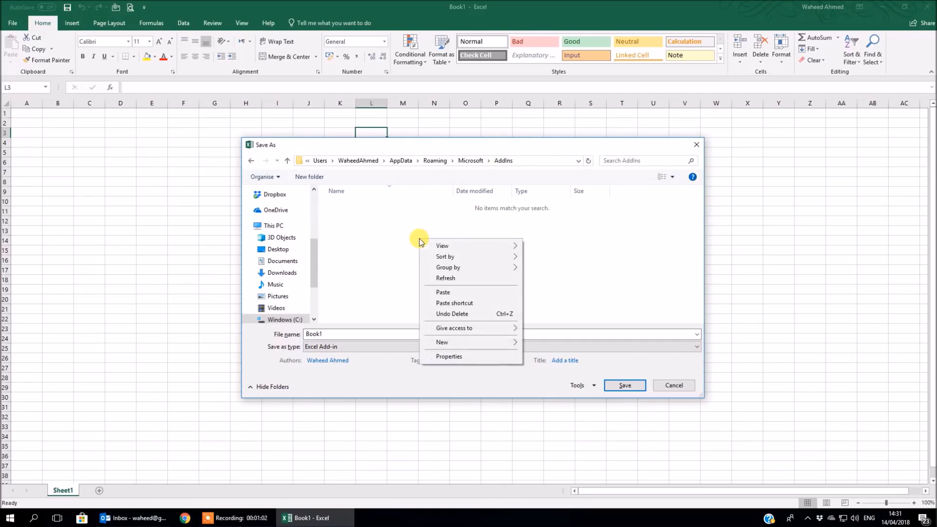
click(452, 292)
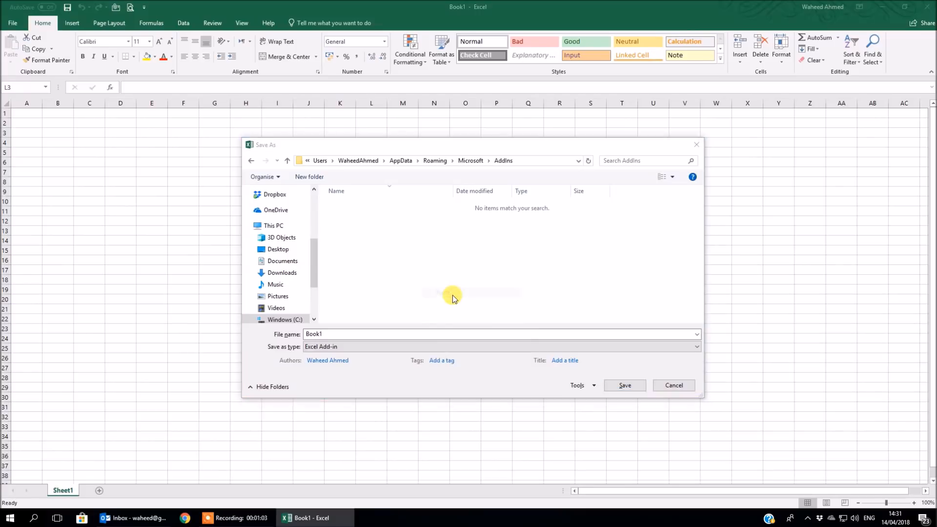
click(681, 389)
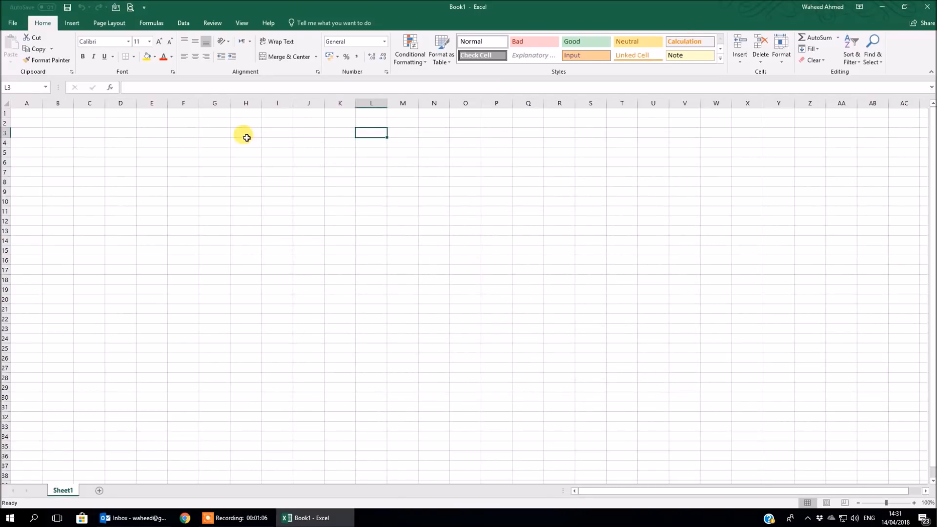
Enable the Spell Numbers add-in in the Excel add-ins options.
click(11, 25)
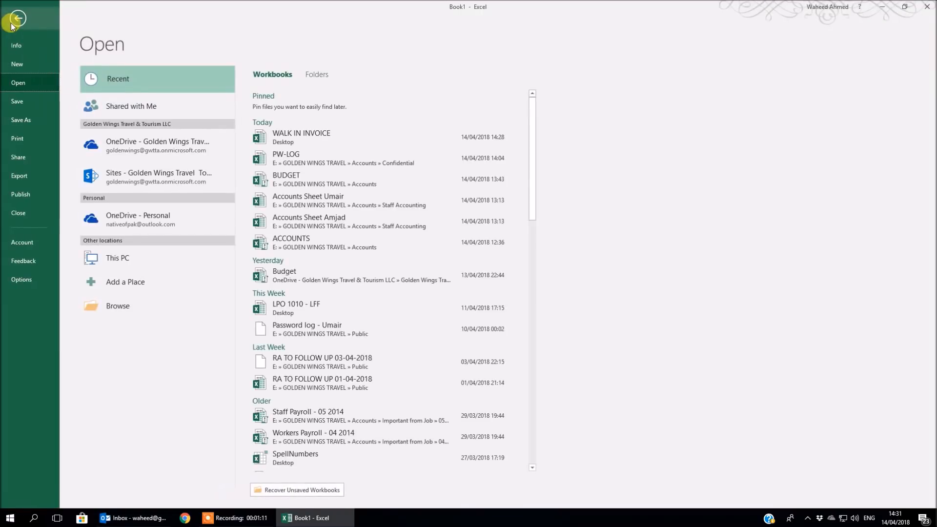
click(26, 276)
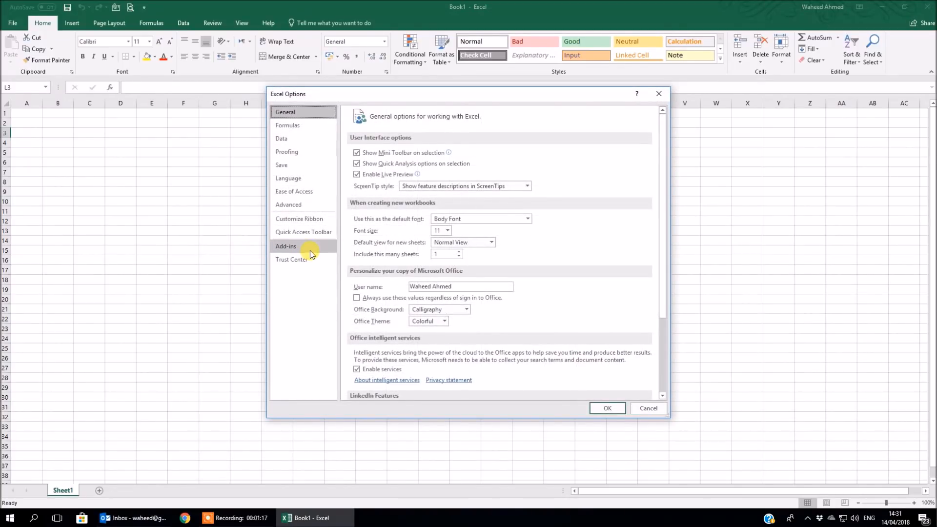
click(310, 250)
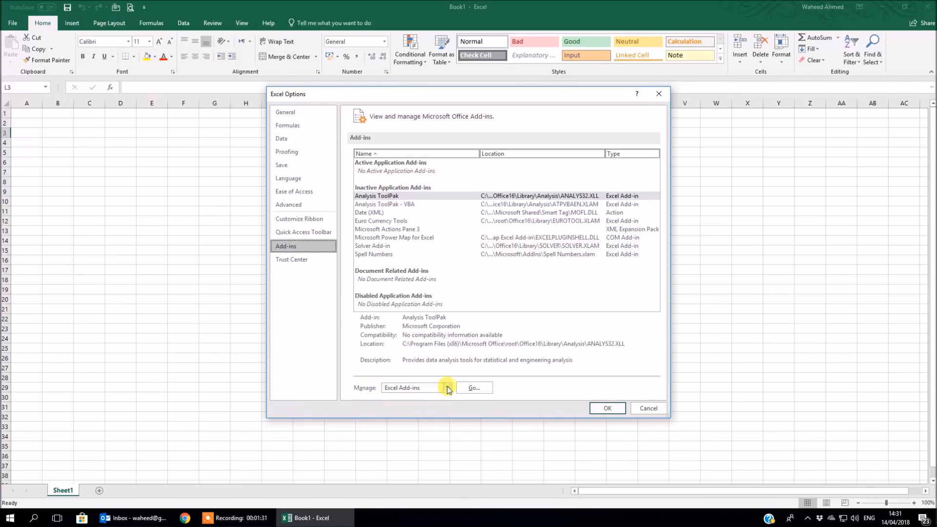
click(465, 387)
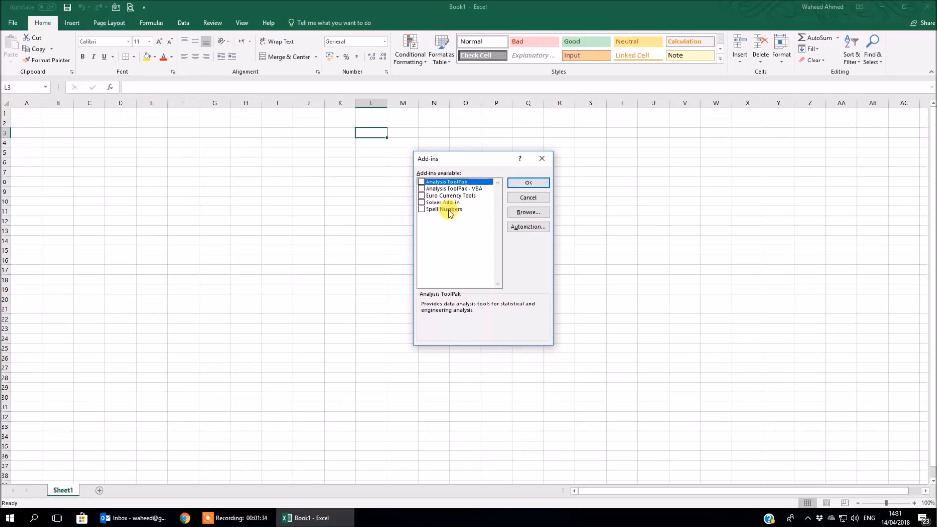
click(421, 209)
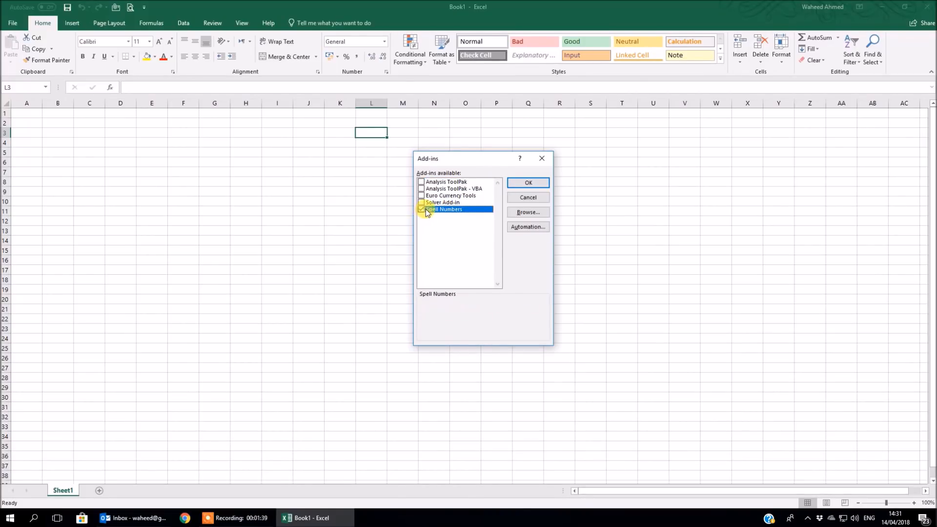
click(528, 185)
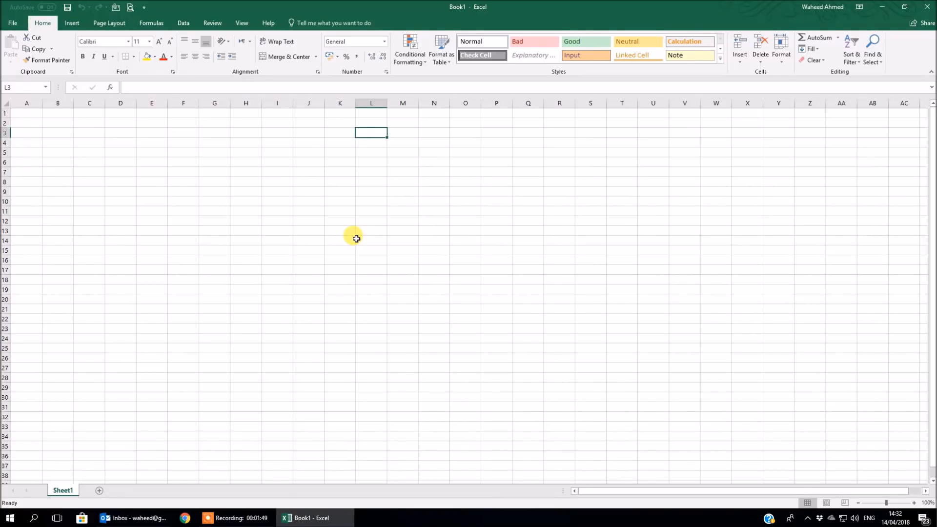
Enter the formula =SPELLNUMBERS(512.55) in cell L3.
text(=)
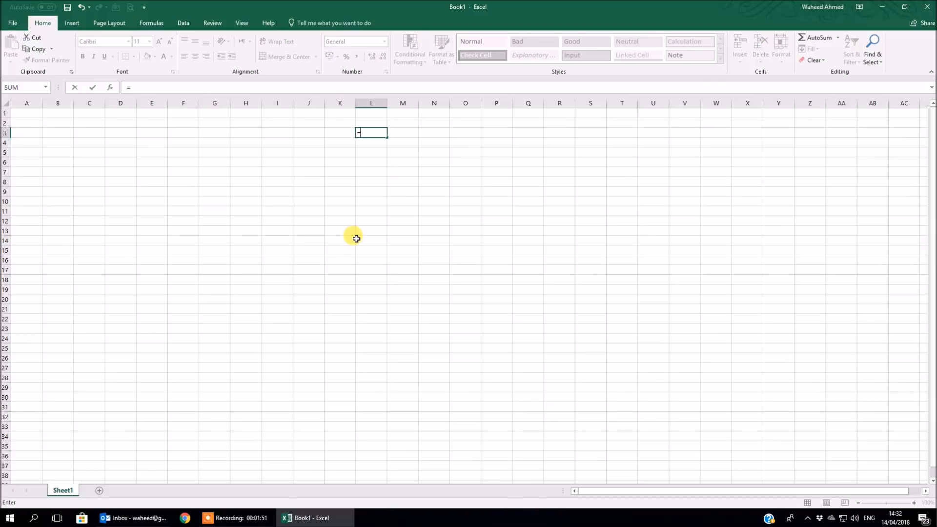
text(SP)
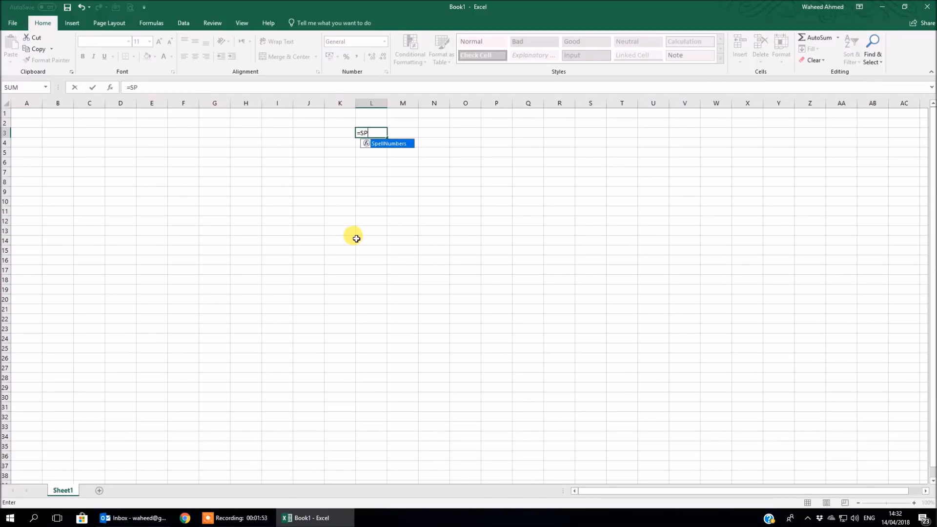
text(ELLNUMBERS()
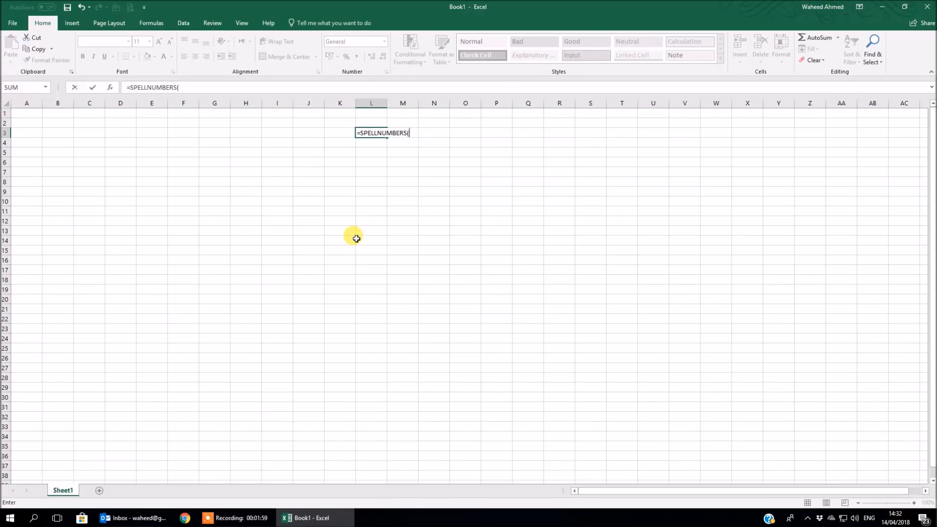
text(512.55))
key(Return)
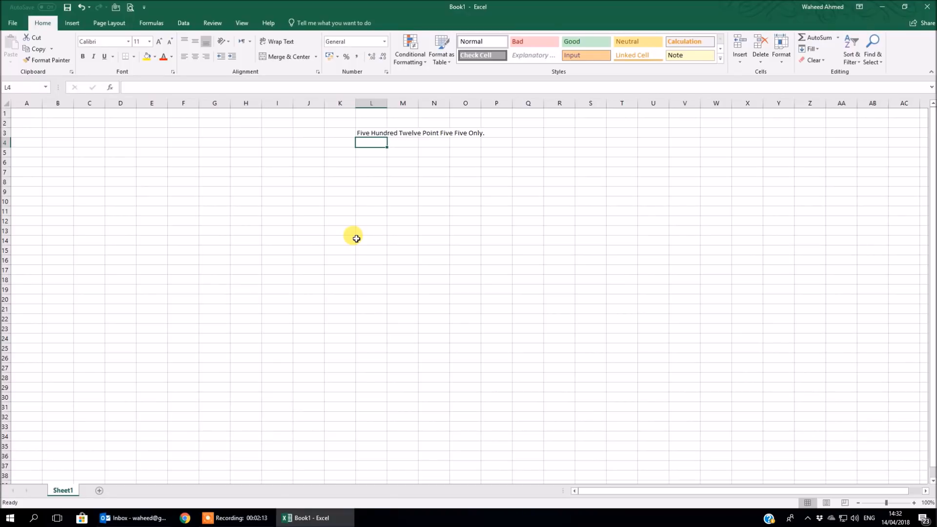
Enter the number 557.65 in cell L5.
key(Down)
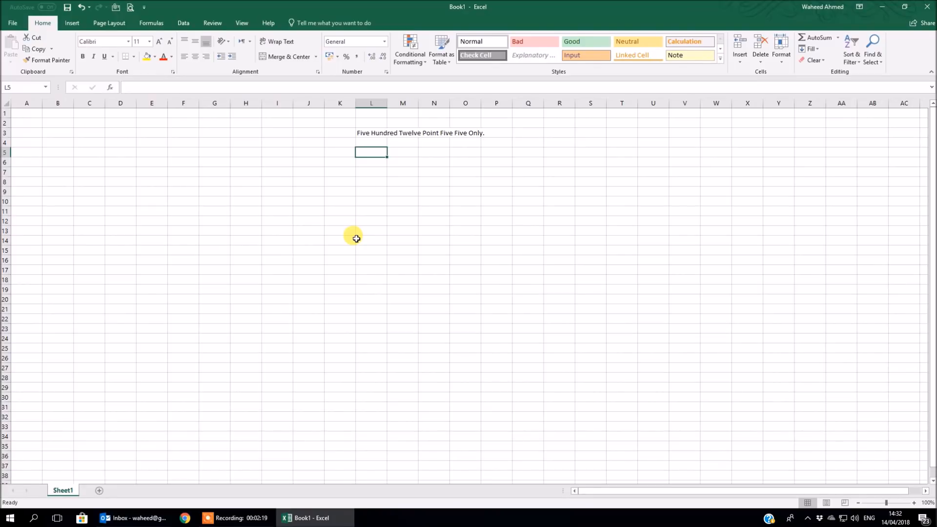
text(557.65)
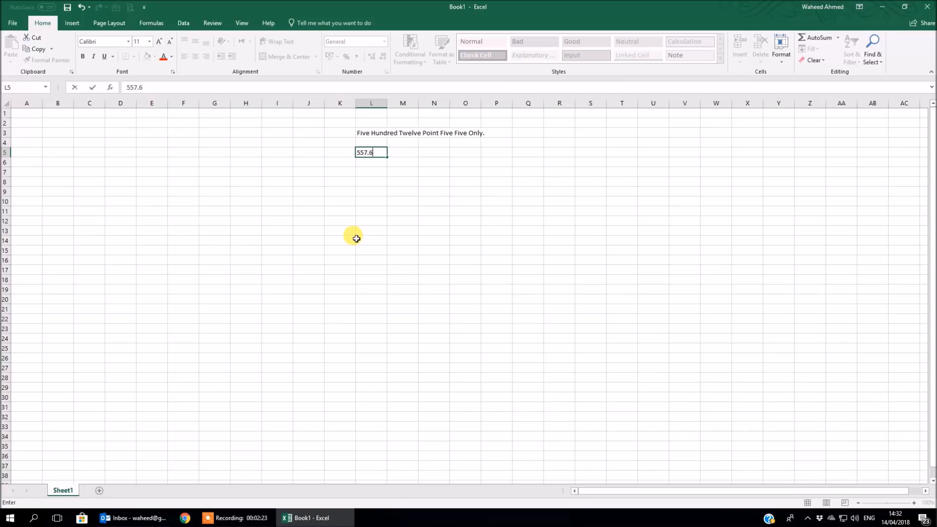
key(Return)
key(Return)
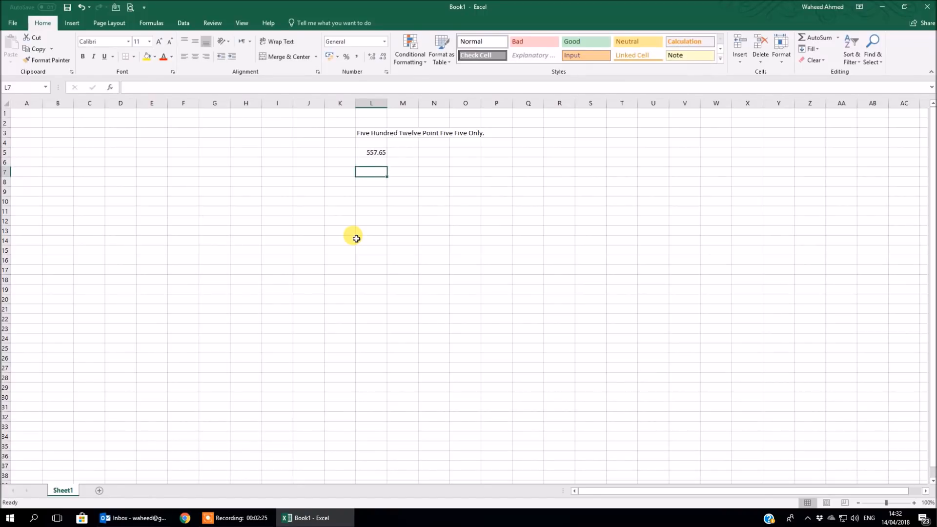
Enter the formula =SPELLNUMBERS(L5) in cell L7 to spell out the number in L5.
text(=SPELLNUMBERS)
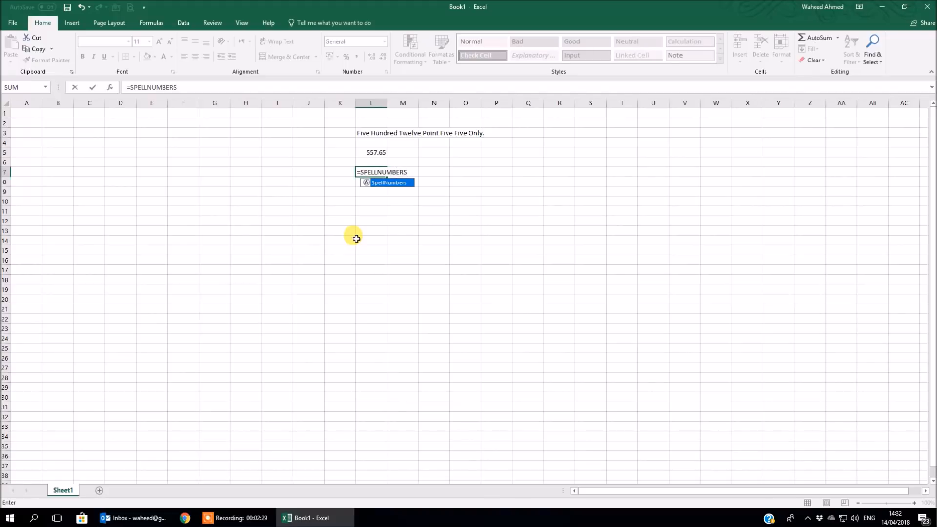
text(()
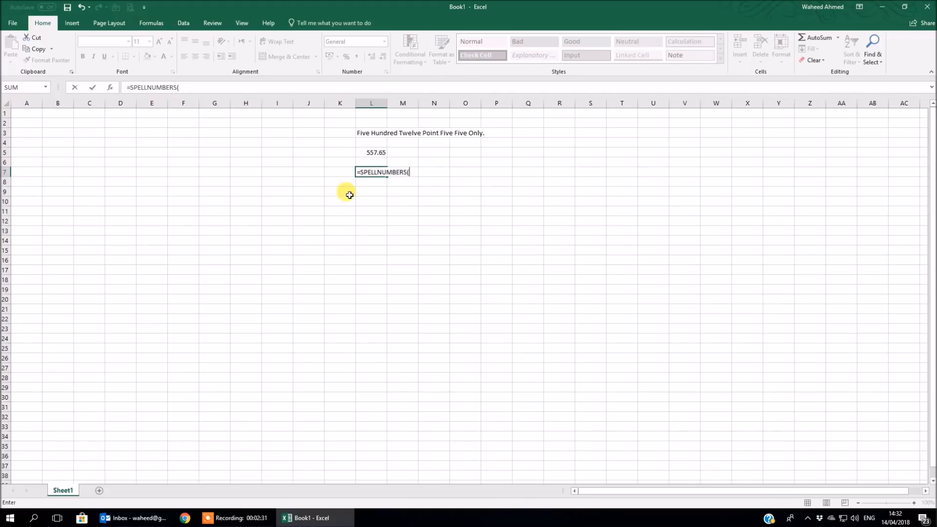
click(359, 151)
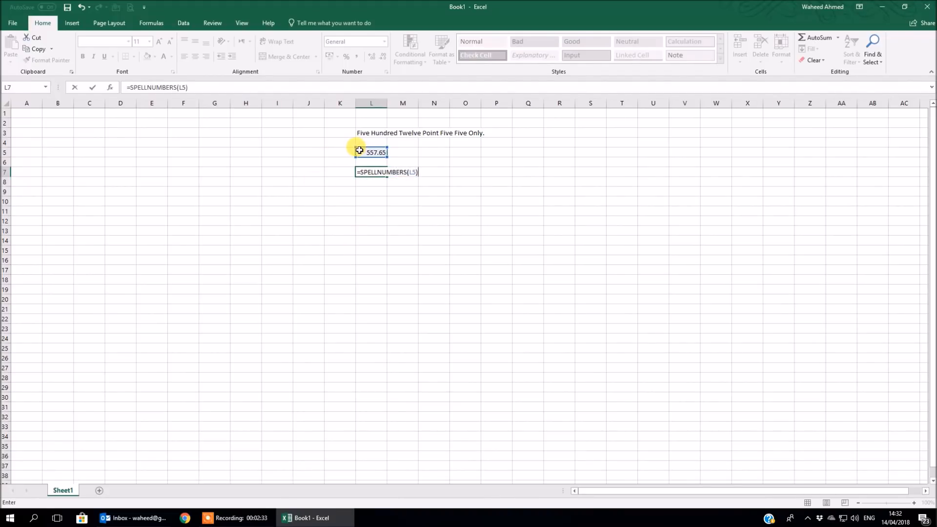
text())
key(Return)
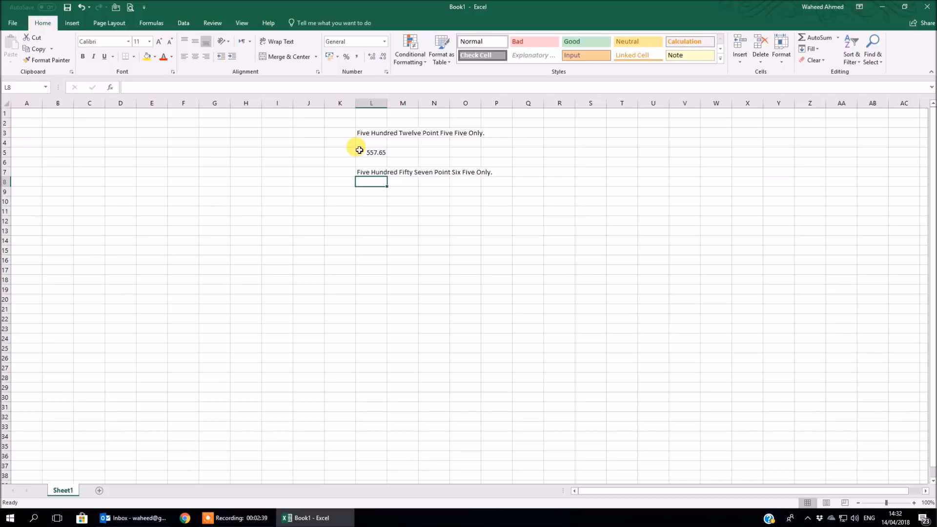
Close the workbook without saving and open WALK IN INVOICE from the desktop, continuing without updating its links.
click(927, 7)
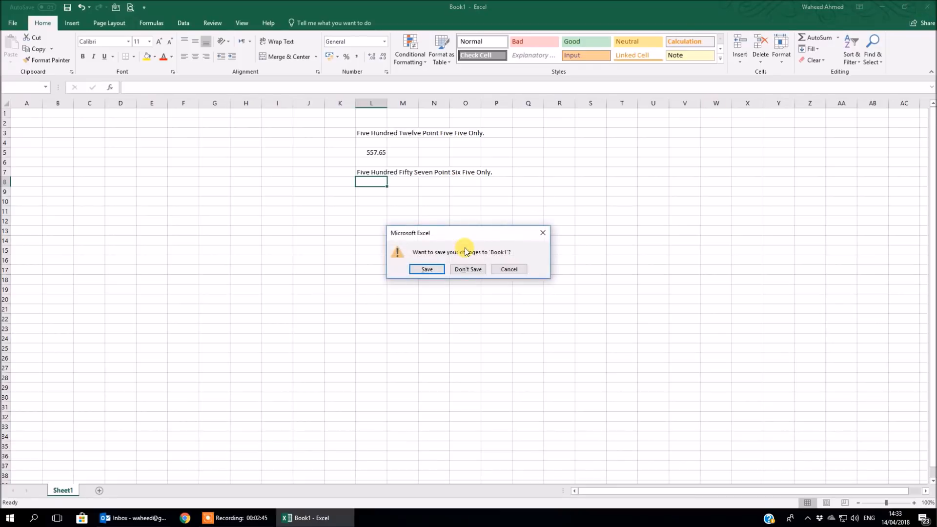
click(467, 270)
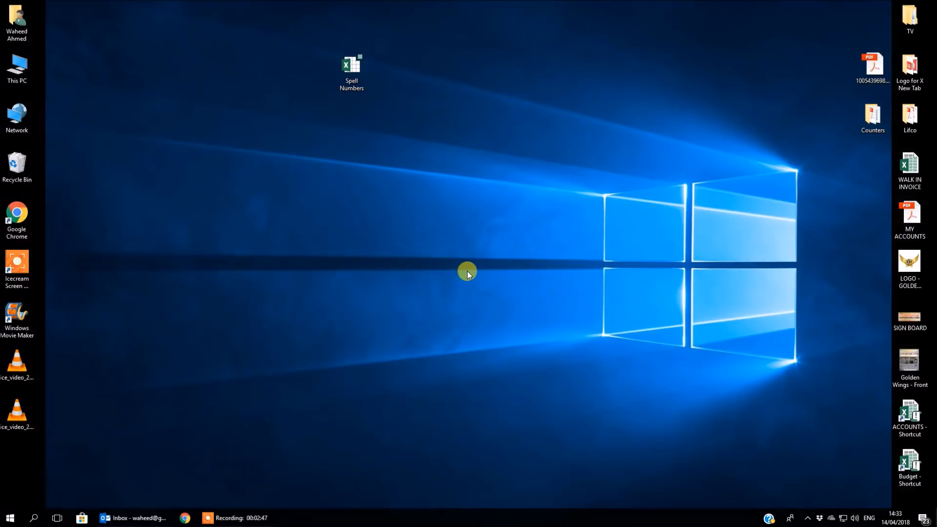
double_click(910, 172)
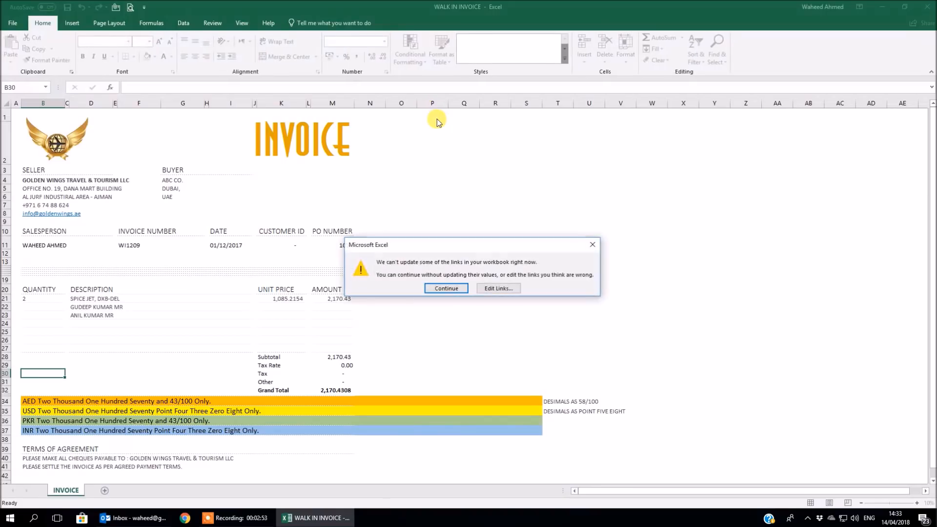
click(446, 289)
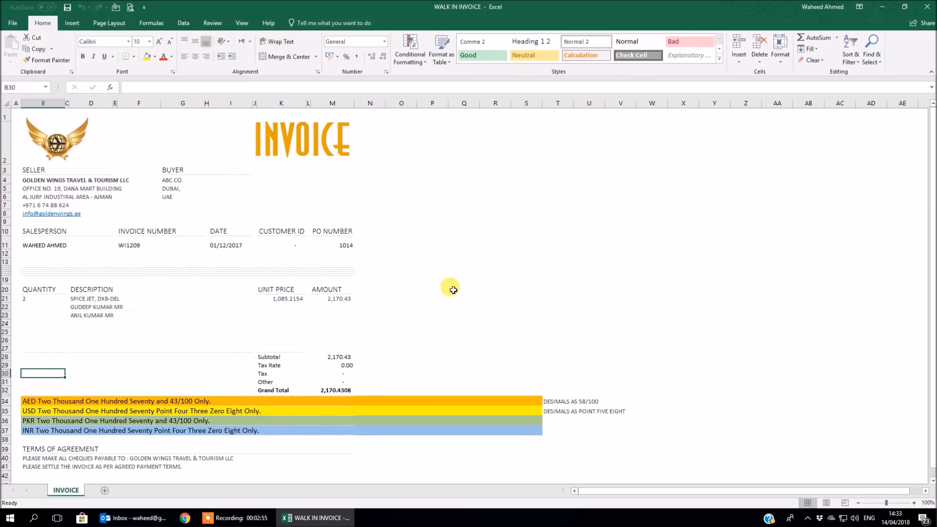
click(452, 290)
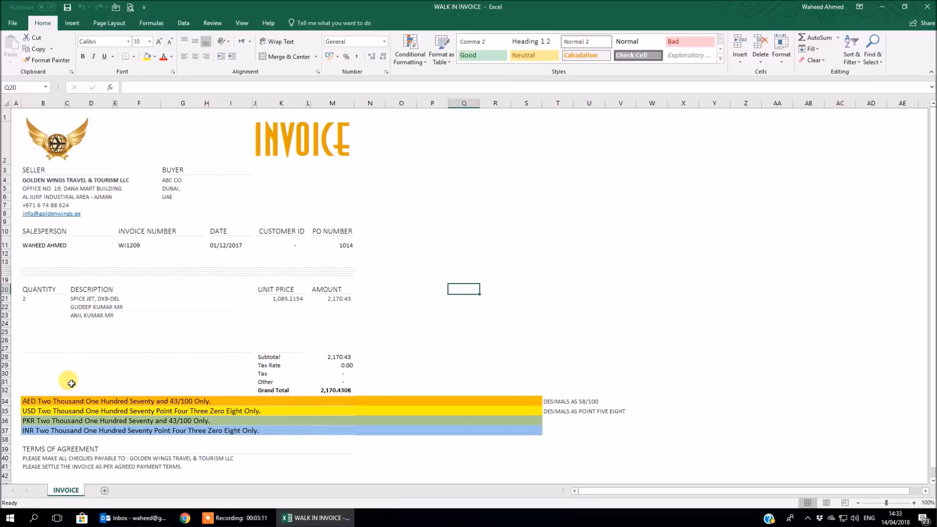
Enter the formula ="AED "&SPELLNUMBERS(M32) in cell B32 to spell out the invoice's grand total with a currency prefix.
click(43, 391)
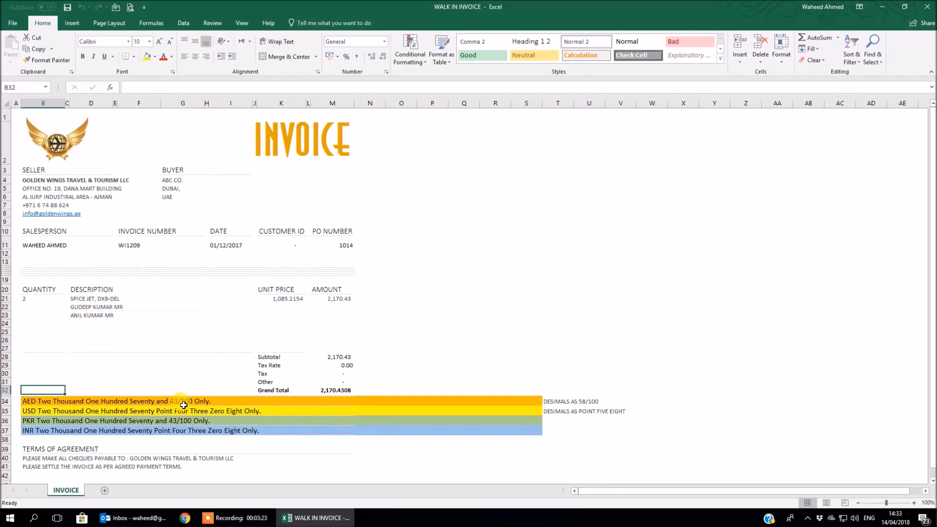
text(=)
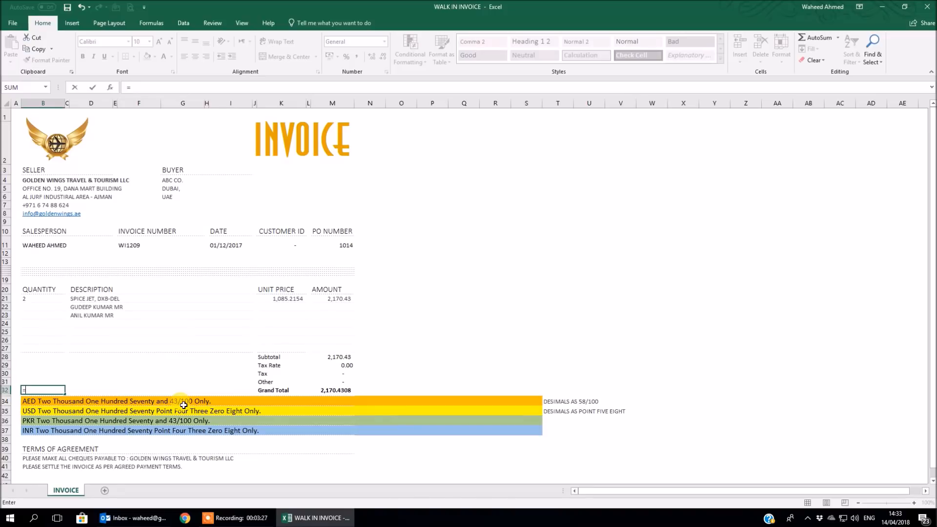
text("")
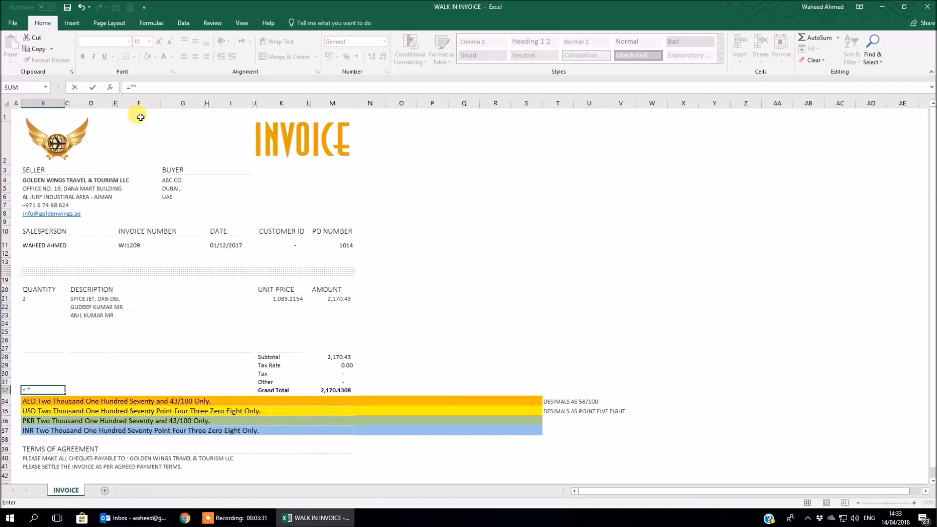
click(134, 87)
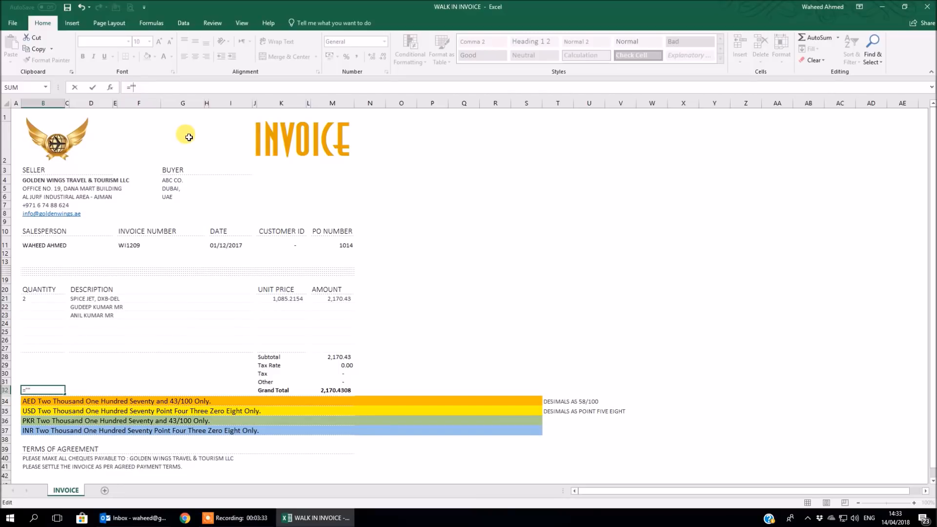
text(AED)
text(&SPE)
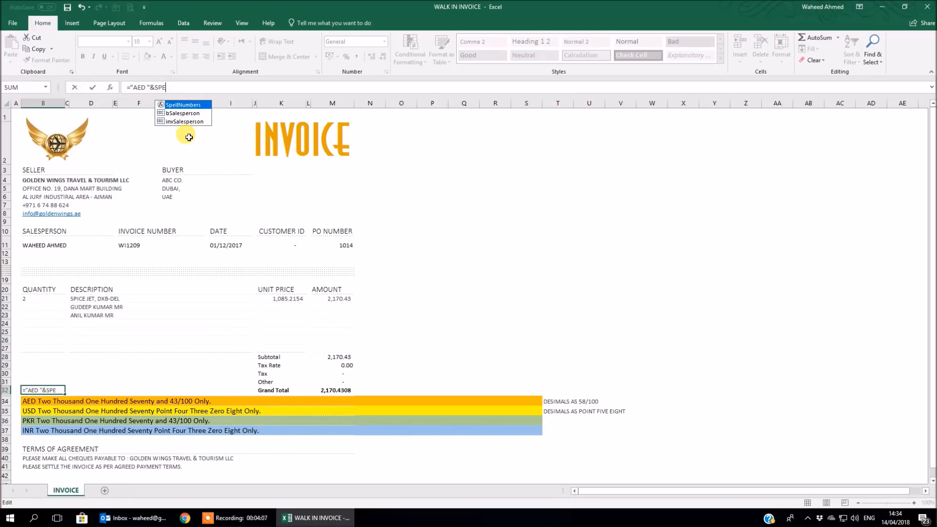
text(LLNU)
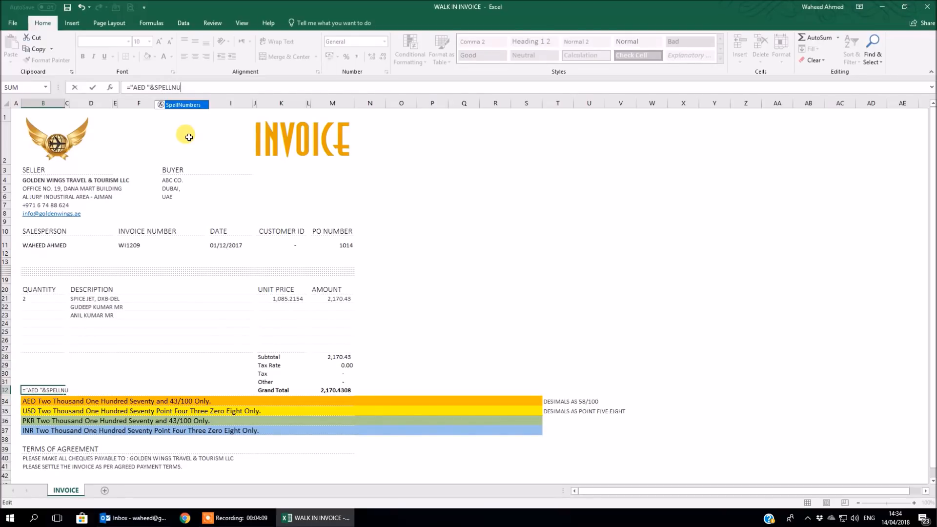
text(MBERS()
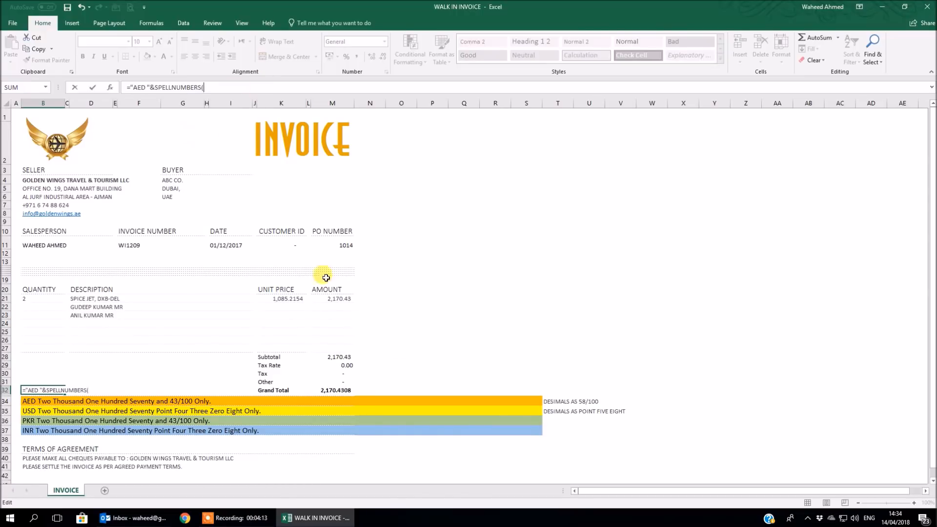
click(347, 391)
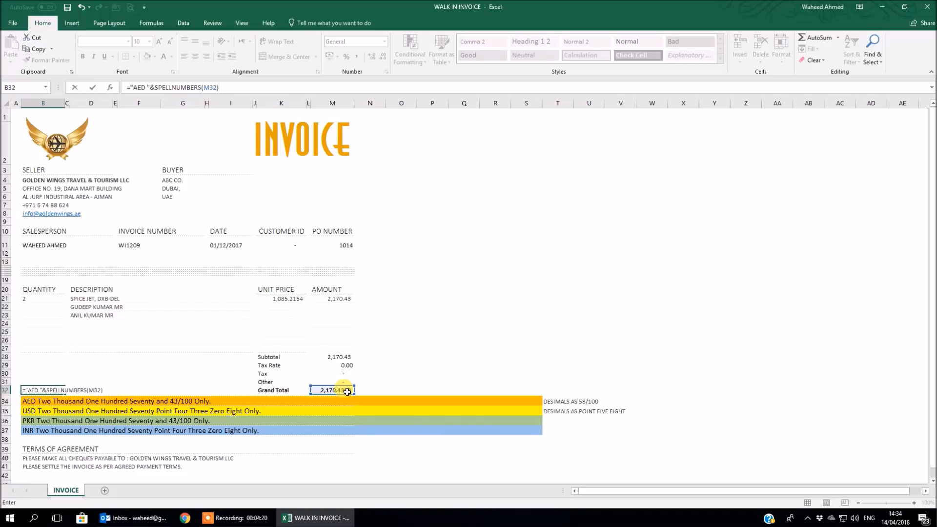
key(Return)
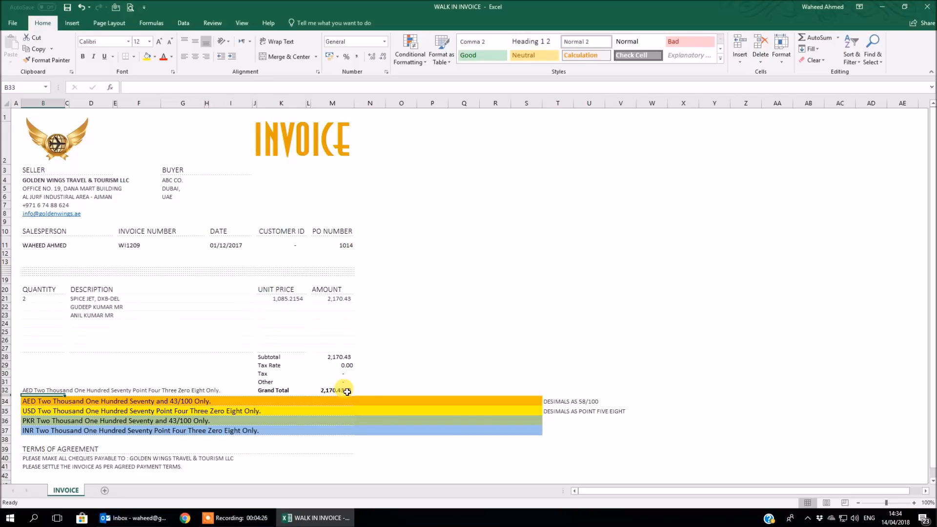
Add "CHECK" as the second SPELLNUMBERS argument in cell B34, making the formula ="AED "&spellnumbers(M32,"CHECK").
key(Down)
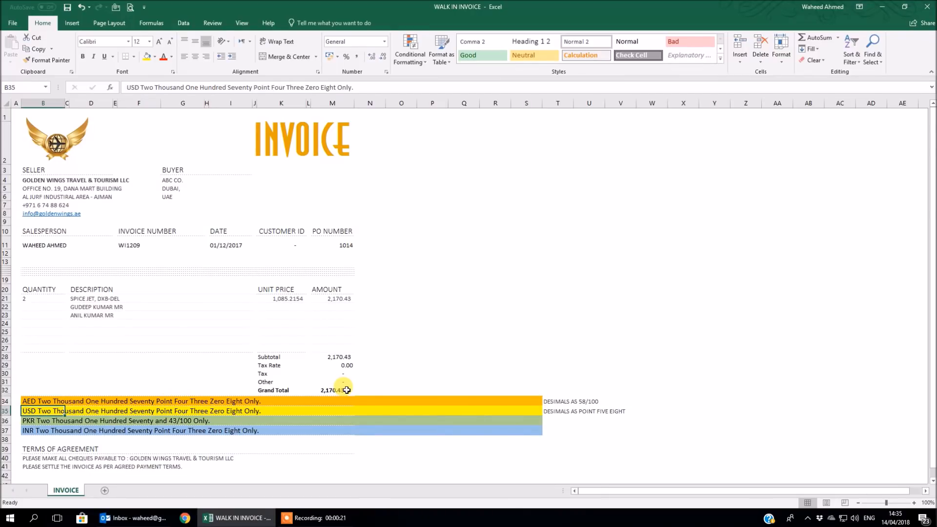
key(Down)
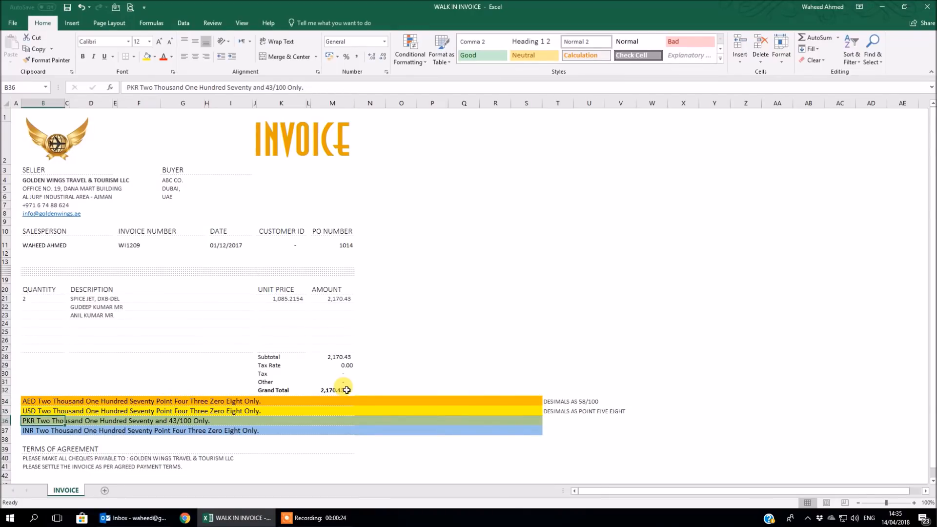
key(Up)
key(Up)
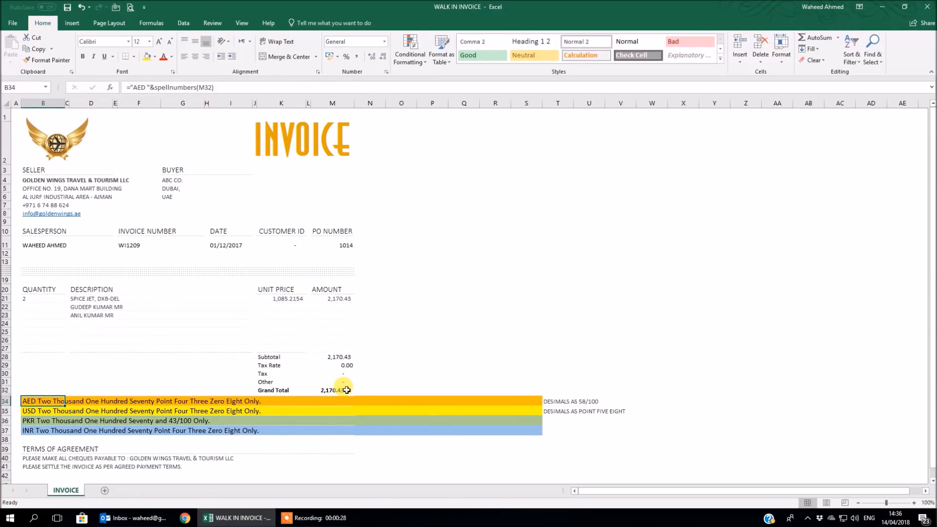
key(F2)
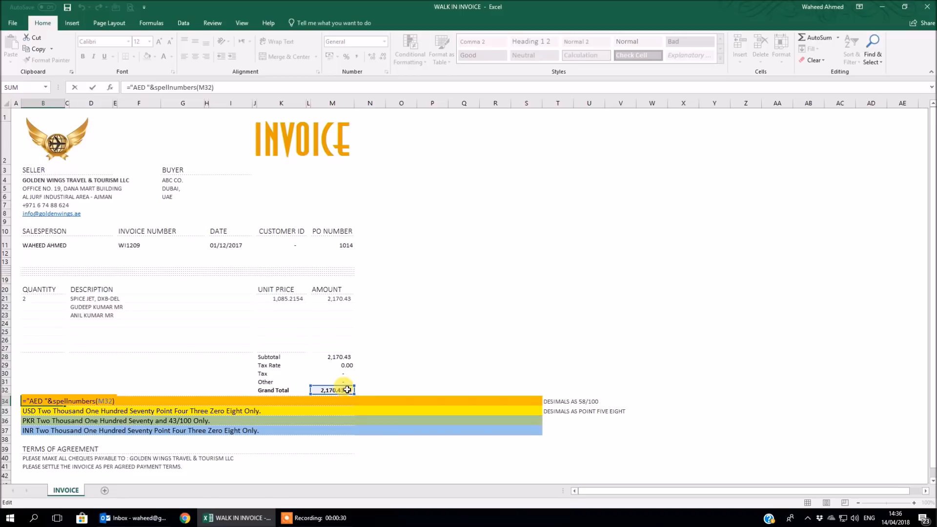
click(211, 87)
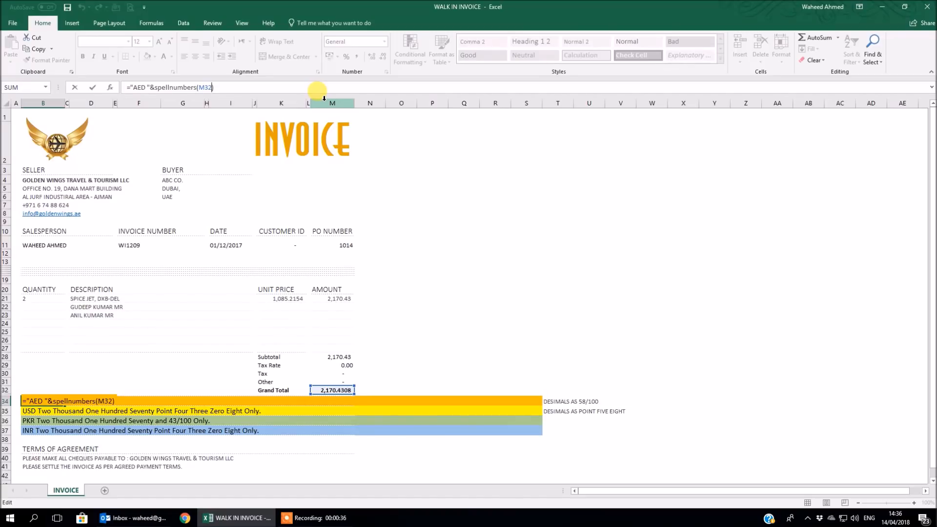
text(,"")
key(Left)
text(CHECK)
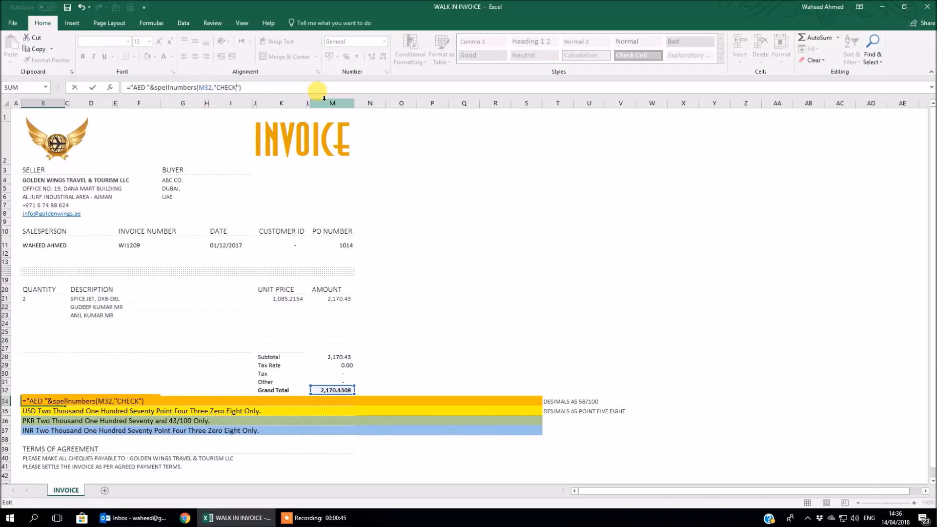
key(Return)
key(Up)
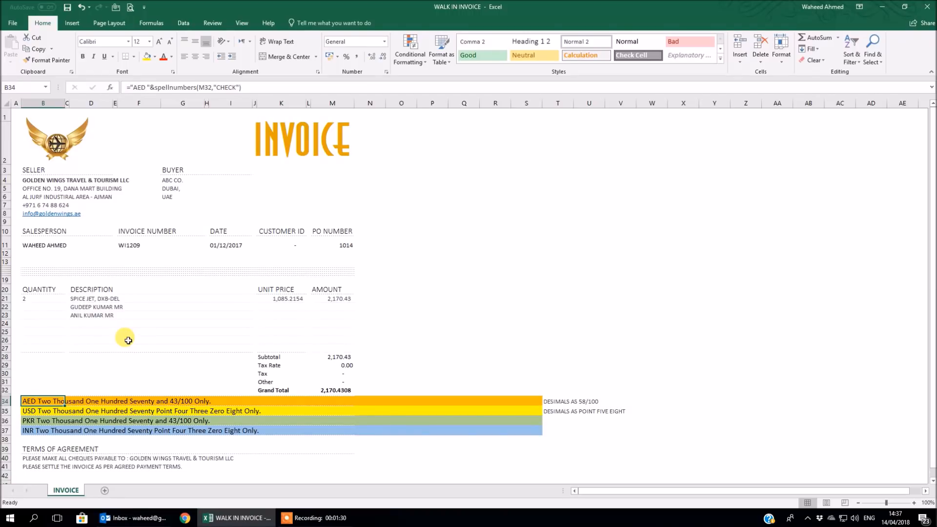
click(146, 88)
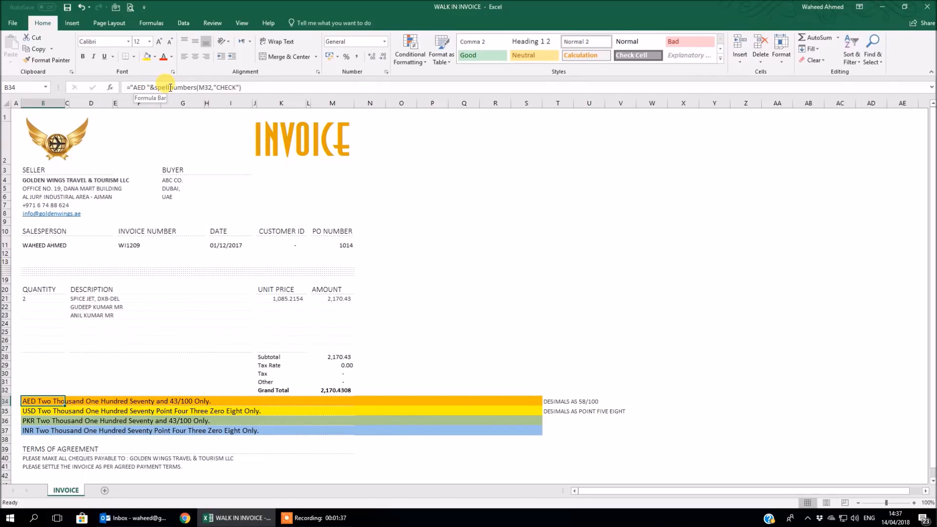
click(290, 298)
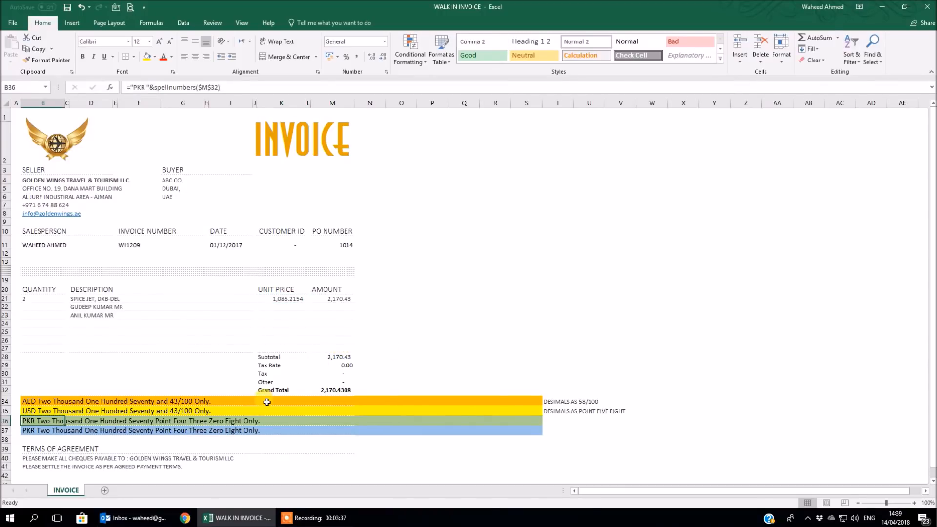
click(37, 403)
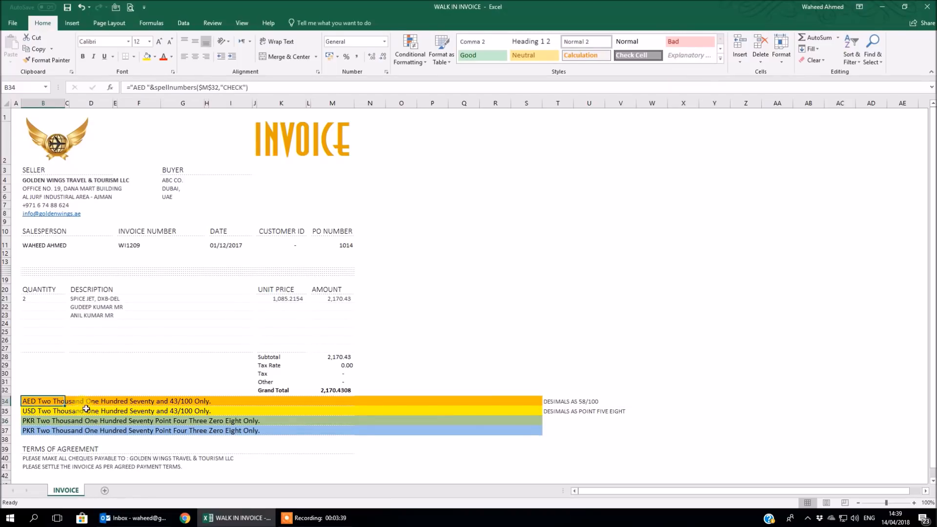